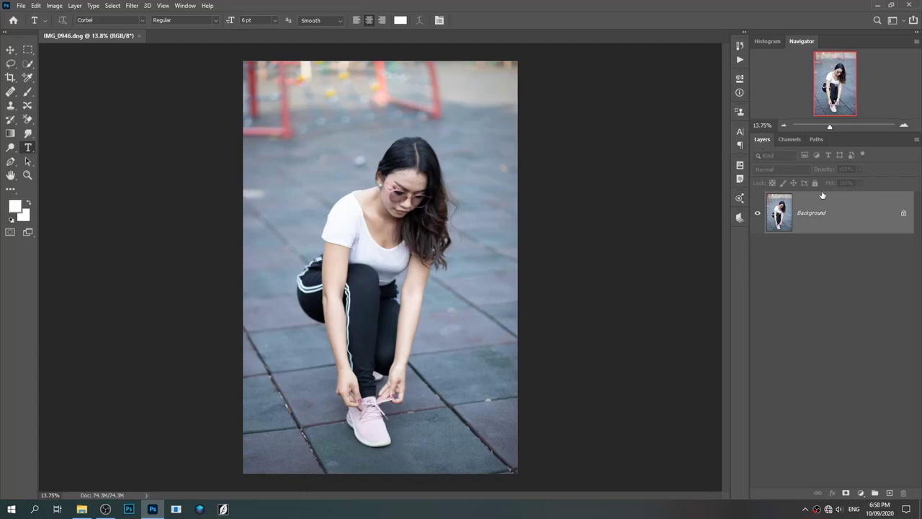
Step: Duplicate the Background layer into a Background copy layer
{"action": "left_click_drag", "start_coordinate": [837, 217], "coordinate": [891, 493]}
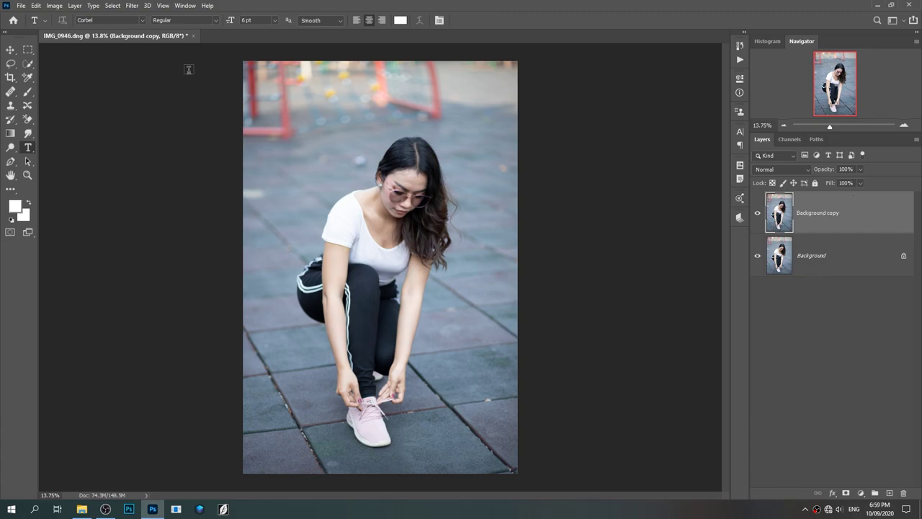
{"action": "left_click", "coordinate": [131, 6]}
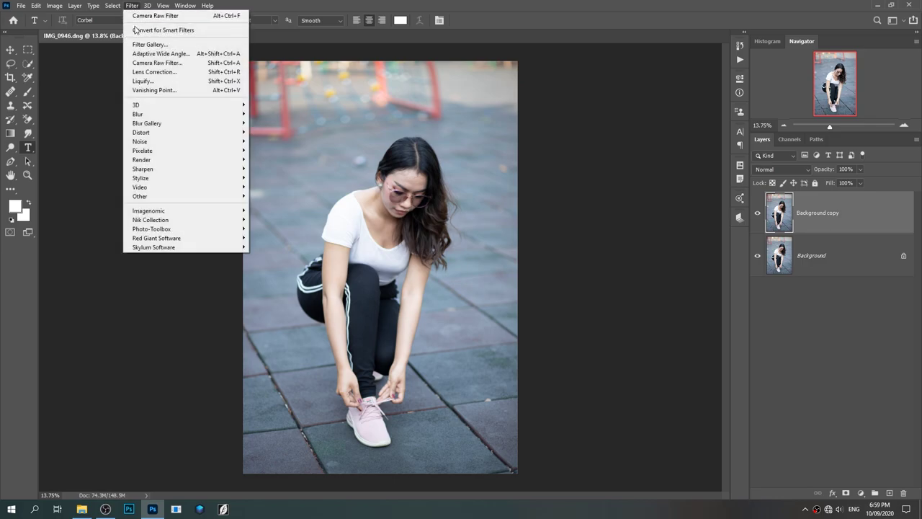
Step: Launch Camera Raw on the copy, warm Temperature to +3 and raise Exposure to +0.15
{"action": "left_click", "coordinate": [142, 64]}
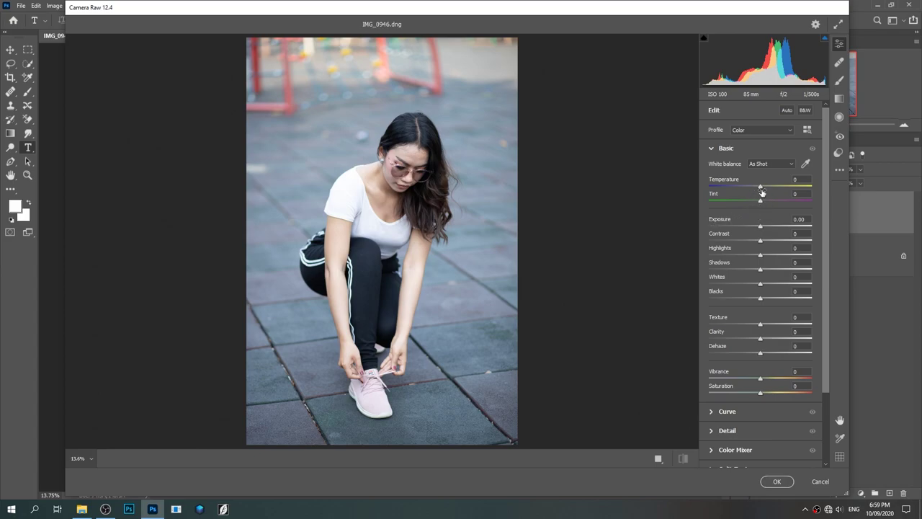
{"action": "left_click_drag", "start_coordinate": [760, 188], "coordinate": [763, 189]}
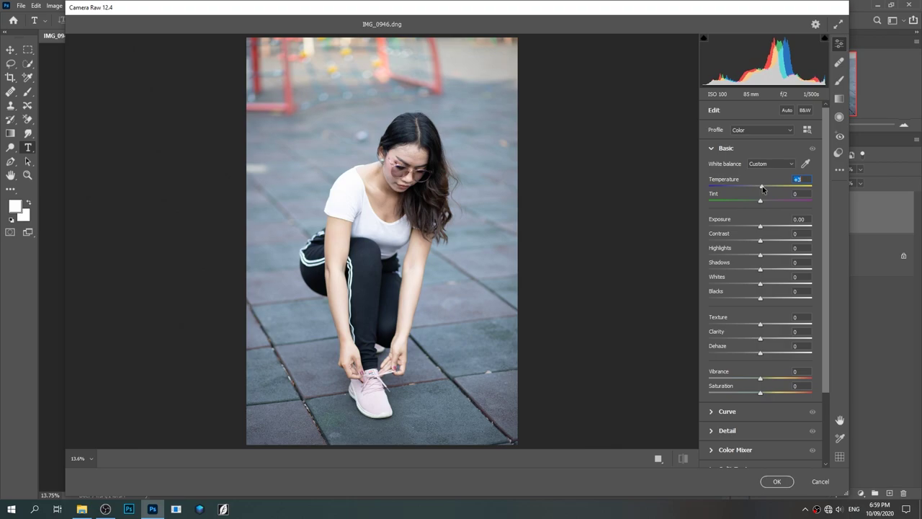
{"action": "left_click", "coordinate": [759, 227]}
{"action": "left_click_drag", "start_coordinate": [759, 228], "coordinate": [766, 240]}
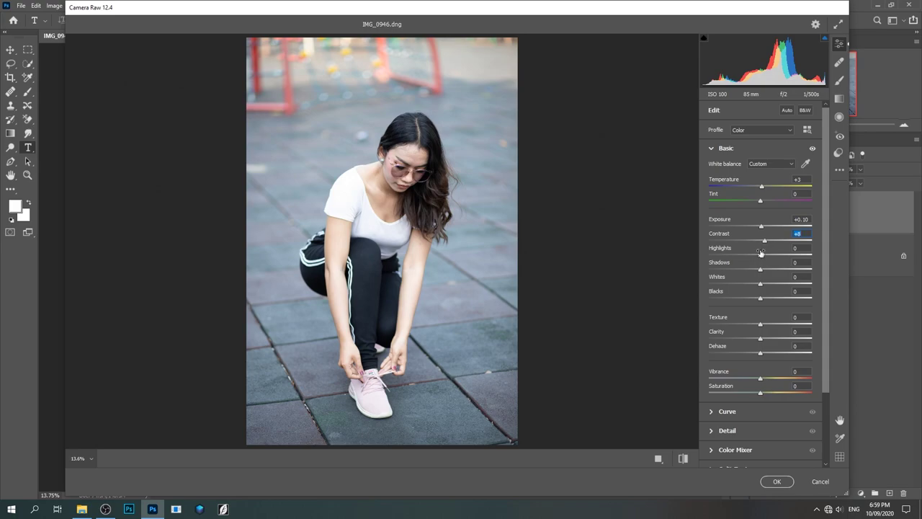
Step: Set Highlights -41, Shadows +17, Whites -15 and Texture +12 in the Basic panel
{"action": "mouse_move", "coordinate": [759, 255]}
{"action": "left_mouse_down"}
{"action": "mouse_move", "coordinate": [738, 258]}
{"action": "mouse_move", "coordinate": [761, 228]}
{"action": "left_mouse_up"}
{"action": "left_click", "coordinate": [764, 241]}
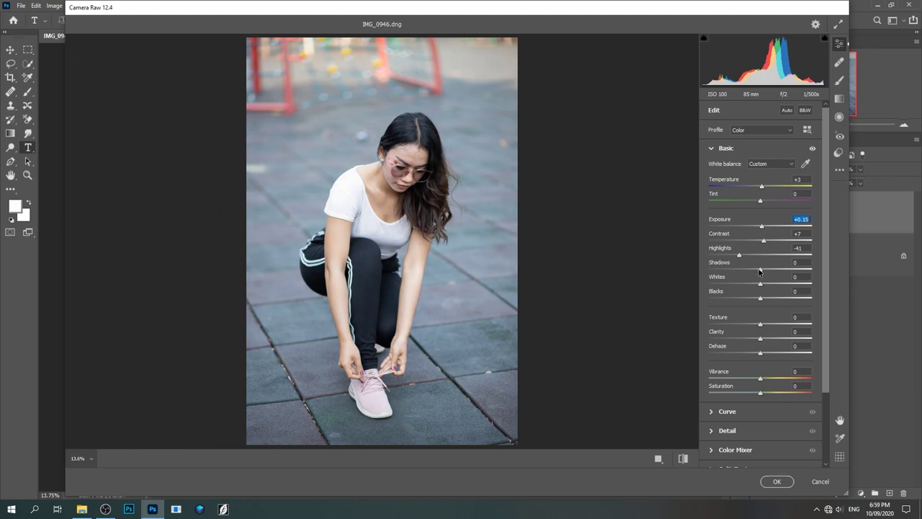
{"action": "left_click_drag", "start_coordinate": [760, 269], "coordinate": [767, 269]}
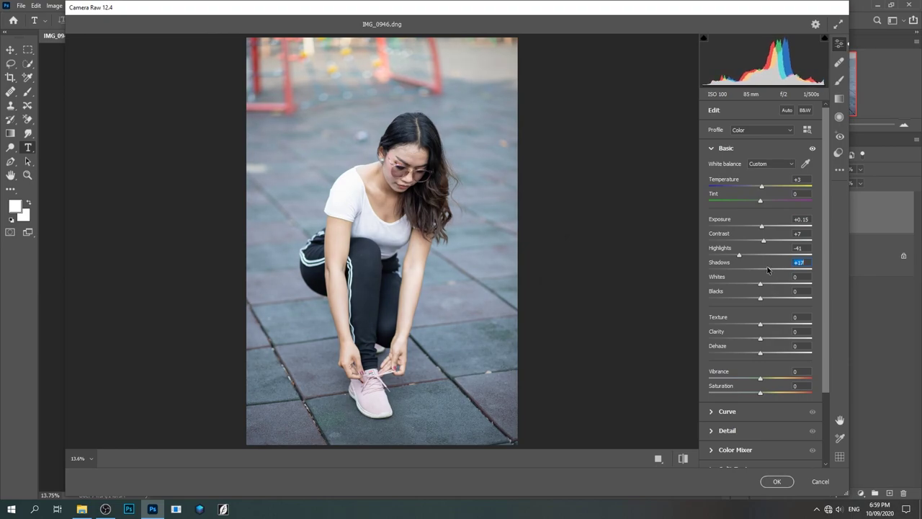
{"action": "mouse_move", "coordinate": [760, 286]}
{"action": "left_mouse_down"}
{"action": "mouse_move", "coordinate": [752, 284]}
{"action": "mouse_move", "coordinate": [766, 297]}
{"action": "left_mouse_up"}
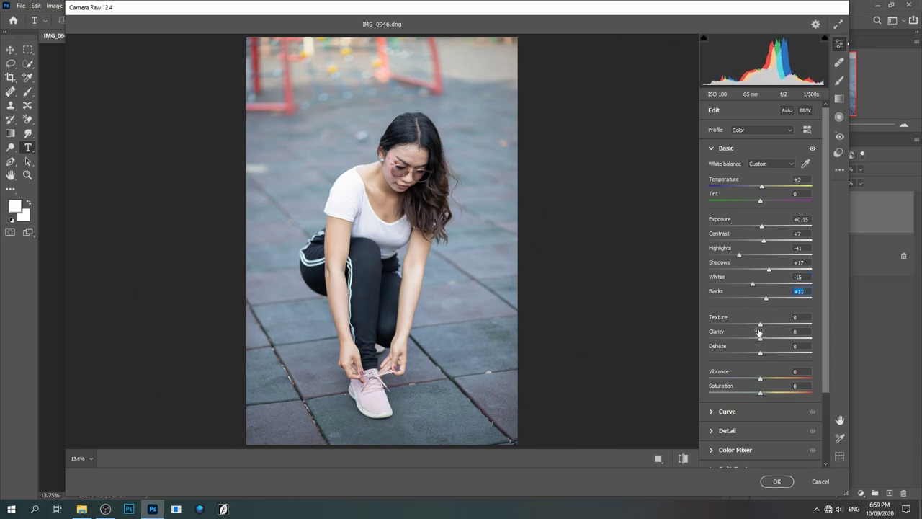
{"action": "left_click_drag", "start_coordinate": [760, 324], "coordinate": [770, 324]}
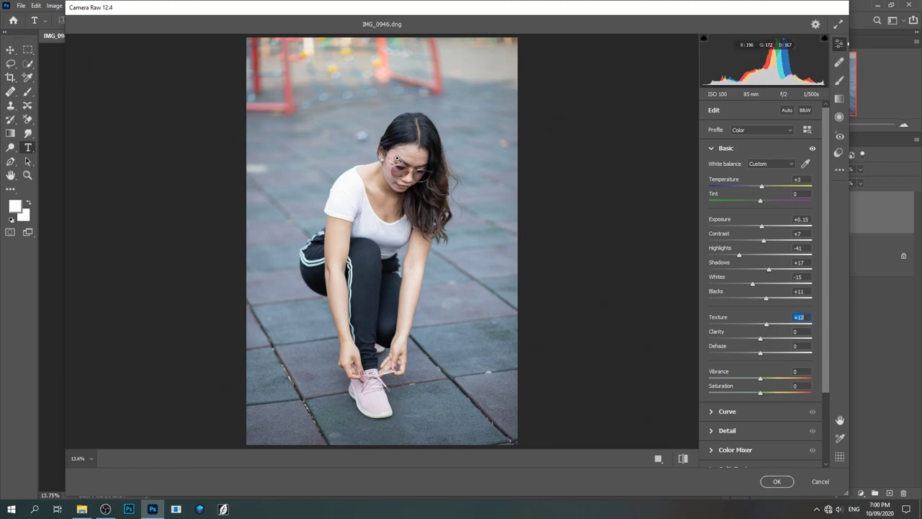
Step: Raise Blacks to +12 in the Camera Raw Basic panel
{"action": "scroll", "coordinate": [398, 158], "scroll_direction": "up", "scroll_amount": 1}
{"action": "scroll", "coordinate": [398, 158], "scroll_direction": "up", "scroll_amount": 1}
{"action": "scroll", "coordinate": [398, 158], "scroll_direction": "up", "scroll_amount": 1}
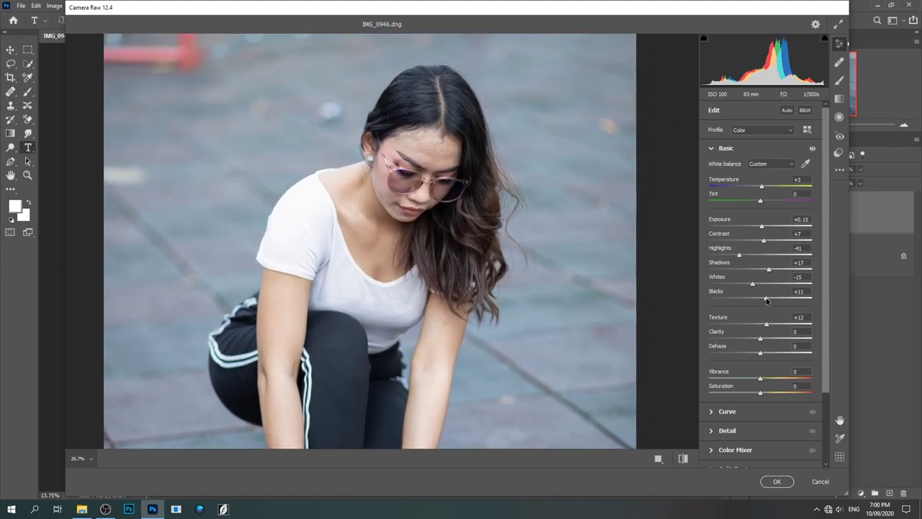
{"action": "left_click_drag", "start_coordinate": [766, 301], "coordinate": [755, 327]}
Step: Set Dehaze to +11, Vibrance +9 and Saturation +1
{"action": "scroll", "coordinate": [387, 210], "scroll_direction": "down", "scroll_amount": 5}
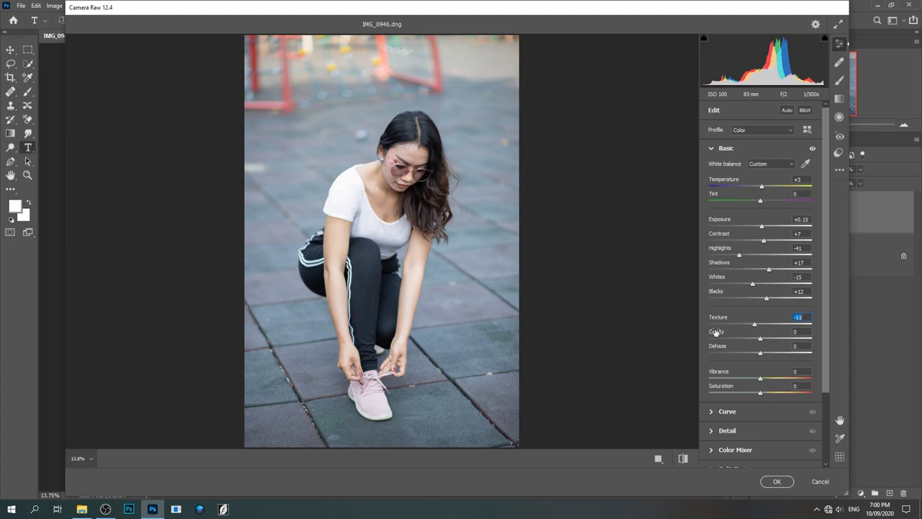
{"action": "mouse_move", "coordinate": [762, 353]}
{"action": "left_mouse_down"}
{"action": "mouse_move", "coordinate": [775, 377]}
{"action": "mouse_move", "coordinate": [758, 394]}
{"action": "left_mouse_up"}
{"action": "left_click", "coordinate": [762, 379]}
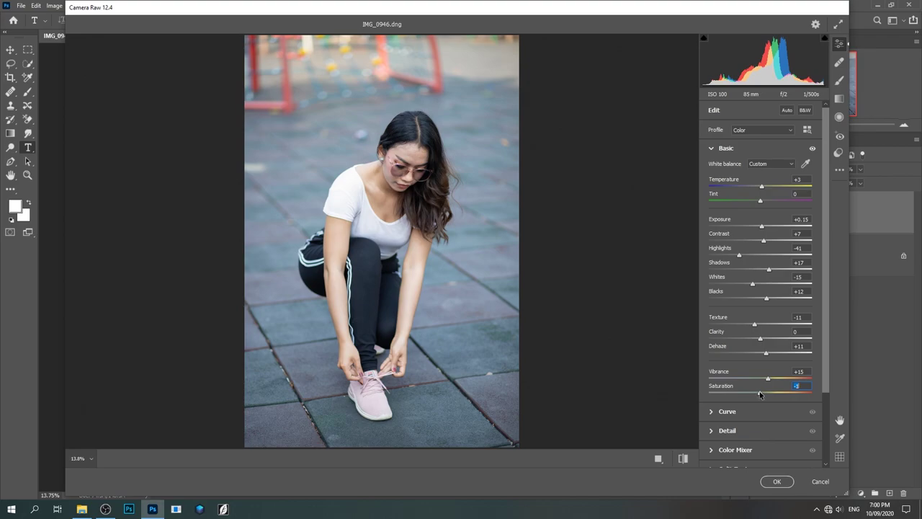
{"action": "left_click_drag", "start_coordinate": [759, 394], "coordinate": [762, 394]}
{"action": "left_click_drag", "start_coordinate": [825, 269], "coordinate": [834, 375]}
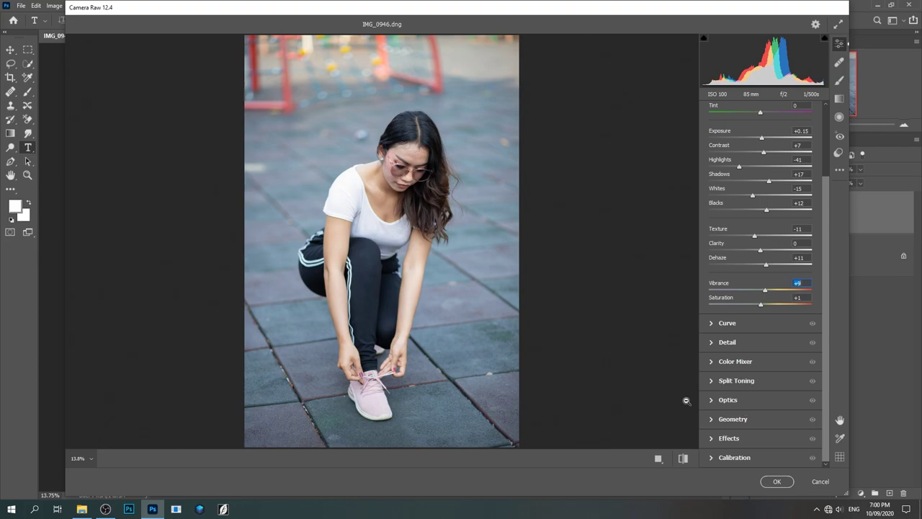
Step: In Color Mixer Saturation, set Oranges to +7 and Reds to +20
{"action": "left_click", "coordinate": [712, 363]}
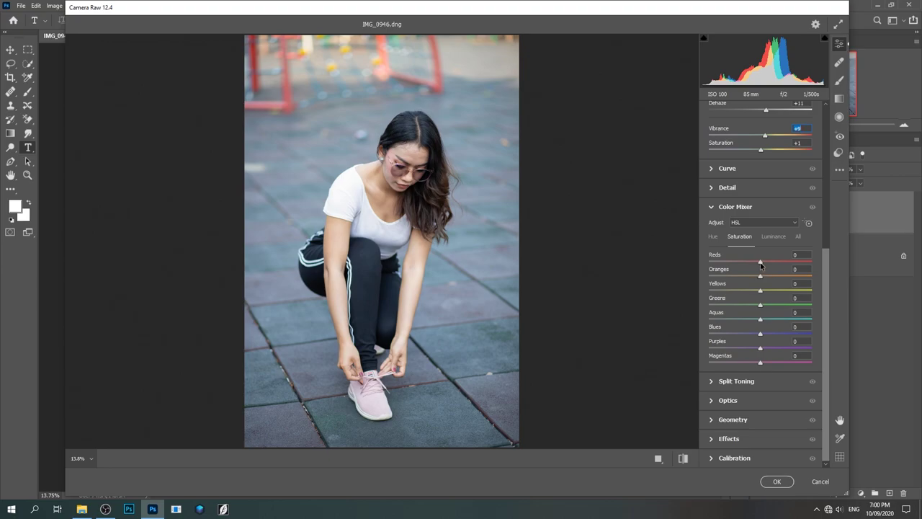
{"action": "mouse_move", "coordinate": [759, 276]}
{"action": "left_mouse_down"}
{"action": "mouse_move", "coordinate": [770, 276]}
{"action": "mouse_move", "coordinate": [762, 277]}
{"action": "left_mouse_up"}
{"action": "left_click_drag", "start_coordinate": [760, 261], "coordinate": [784, 262]}
{"action": "left_click_drag", "start_coordinate": [783, 262], "coordinate": [771, 267]}
Step: Set Aquas +15 and Blues -36, returning Purples and Magentas to 0
{"action": "mouse_move", "coordinate": [760, 318]}
{"action": "left_mouse_down"}
{"action": "mouse_move", "coordinate": [778, 318]}
{"action": "mouse_move", "coordinate": [767, 316]}
{"action": "mouse_move", "coordinate": [765, 339]}
{"action": "mouse_move", "coordinate": [716, 338]}
{"action": "mouse_move", "coordinate": [742, 339]}
{"action": "left_mouse_up"}
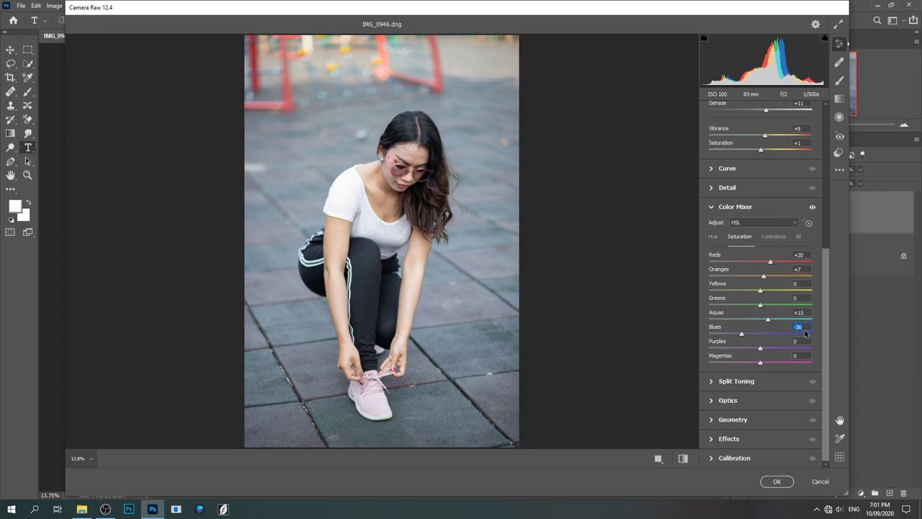
{"action": "left_click_drag", "start_coordinate": [760, 350], "coordinate": [753, 349]}
{"action": "mouse_move", "coordinate": [760, 363]}
{"action": "left_mouse_down"}
{"action": "mouse_move", "coordinate": [781, 364]}
{"action": "mouse_move", "coordinate": [760, 363]}
{"action": "left_mouse_up"}
{"action": "left_click", "coordinate": [758, 349]}
{"action": "scroll", "coordinate": [821, 349], "scroll_direction": "down", "scroll_amount": 1}
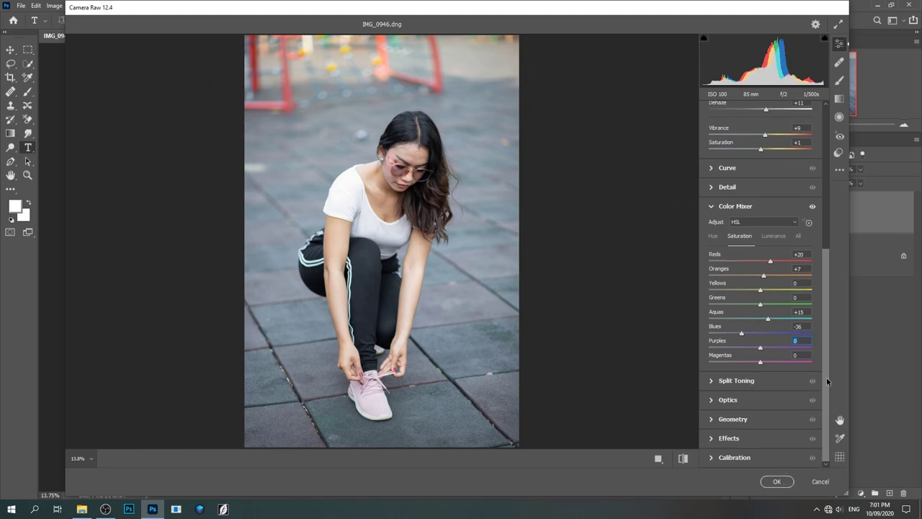
Step: Add a -36 vignette with Roundness -39 and commit the Camera Raw edits
{"action": "left_click", "coordinate": [712, 439]}
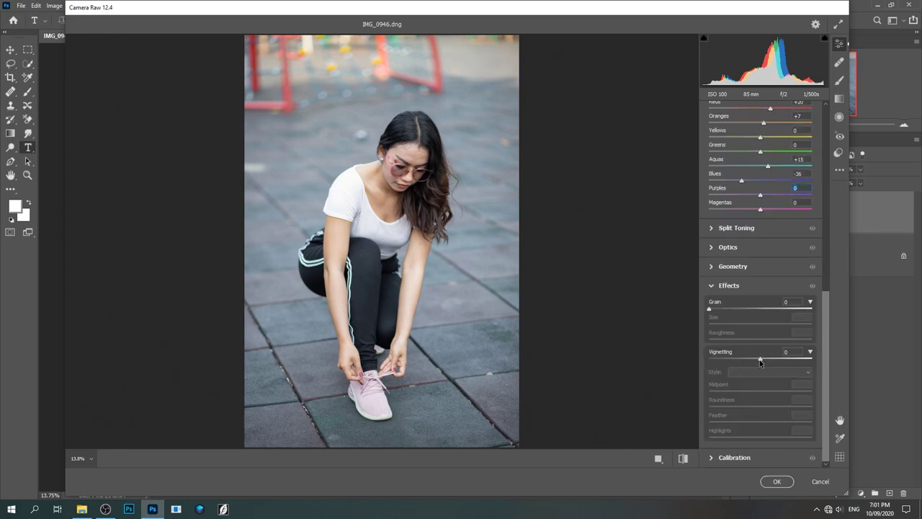
{"action": "mouse_move", "coordinate": [759, 360]}
{"action": "left_mouse_down"}
{"action": "mouse_move", "coordinate": [737, 362]}
{"action": "mouse_move", "coordinate": [756, 392]}
{"action": "mouse_move", "coordinate": [795, 389]}
{"action": "mouse_move", "coordinate": [759, 392]}
{"action": "mouse_move", "coordinate": [740, 409]}
{"action": "left_mouse_up"}
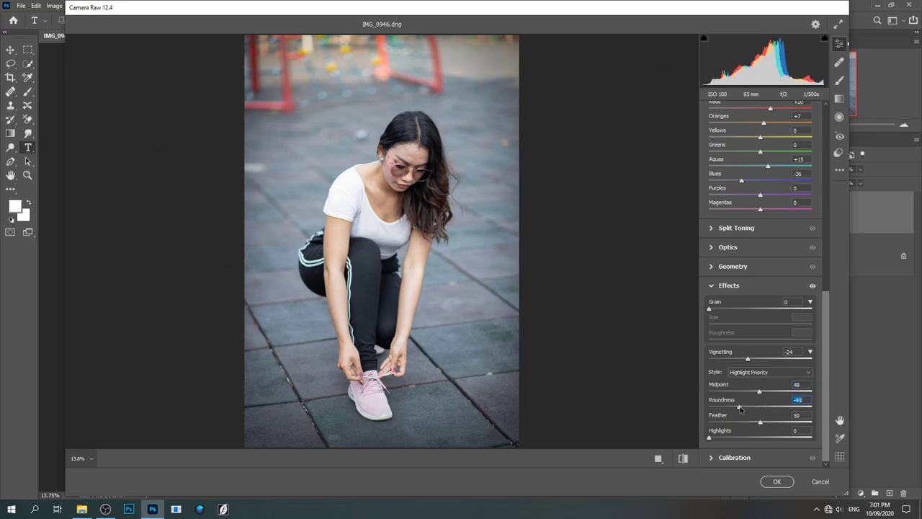
{"action": "left_click_drag", "start_coordinate": [748, 360], "coordinate": [742, 360]}
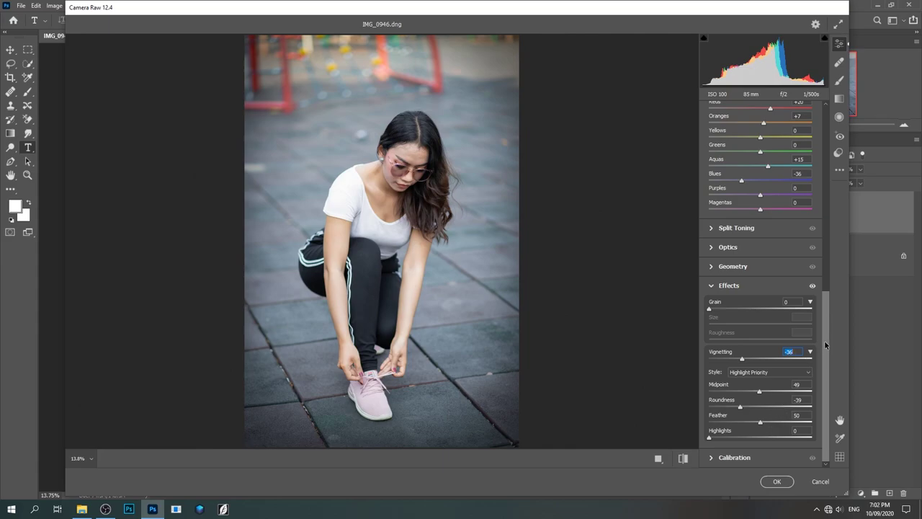
{"action": "left_click", "coordinate": [778, 483]}
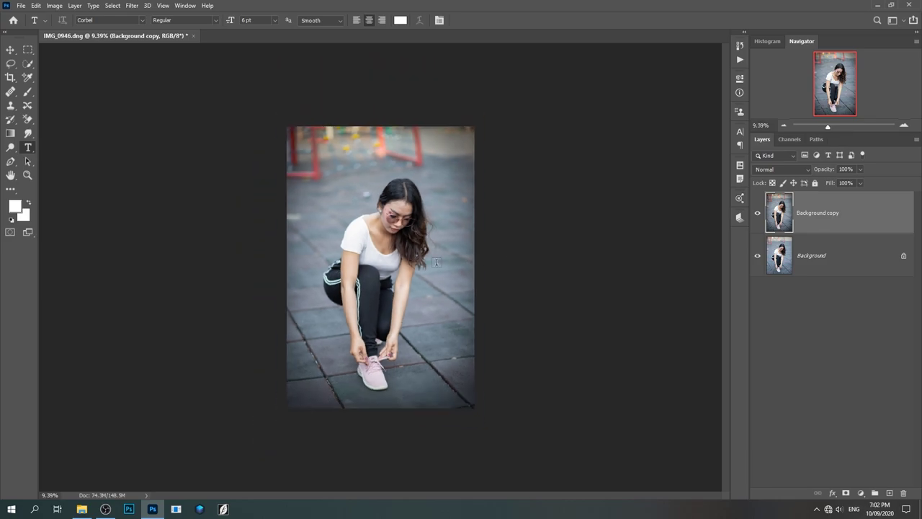
Step: Show the Layers panel's fill and adjustment layer menu
{"action": "scroll", "coordinate": [430, 260], "scroll_direction": "up", "scroll_amount": 1}
{"action": "scroll", "coordinate": [428, 259], "scroll_direction": "up", "scroll_amount": 2}
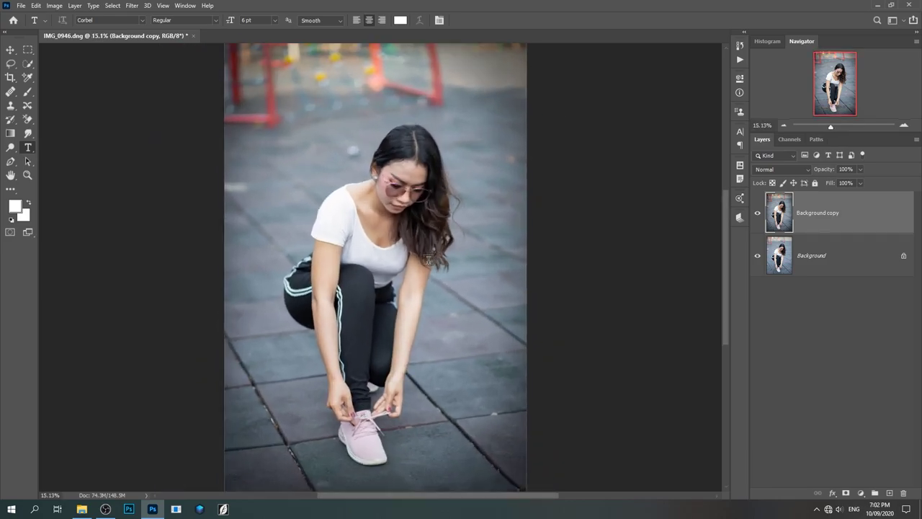
{"action": "scroll", "coordinate": [428, 259], "scroll_direction": "down", "scroll_amount": 1}
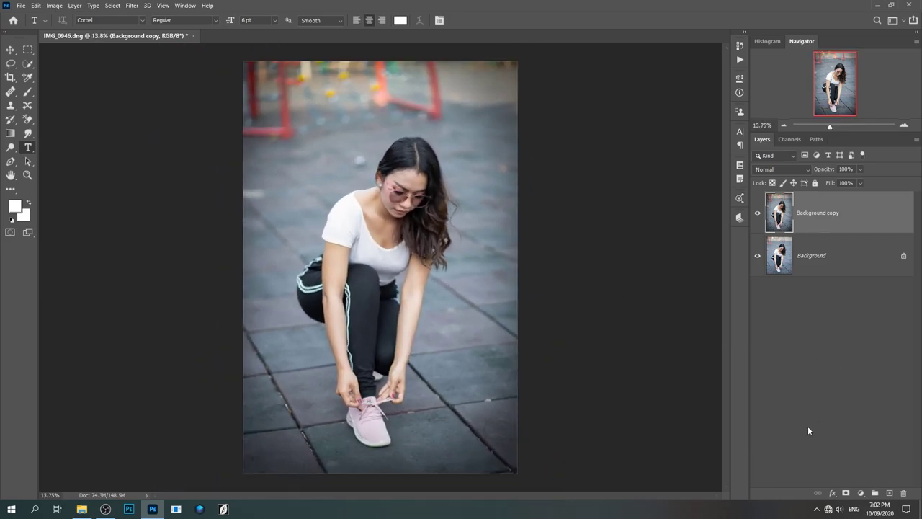
{"action": "left_click", "coordinate": [860, 493]}
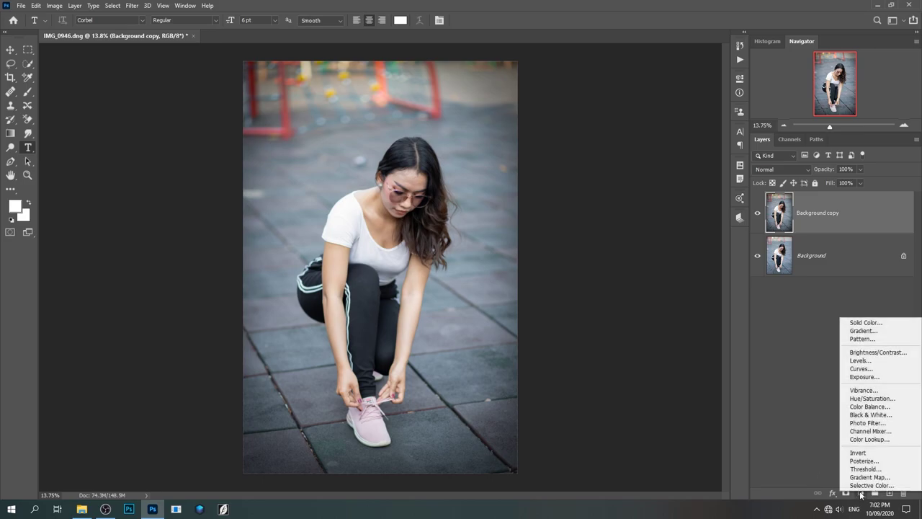
Step: Add a Selective Color layer and reduce Cyan and Yellow in the Reds
{"action": "left_click", "coordinate": [873, 484]}
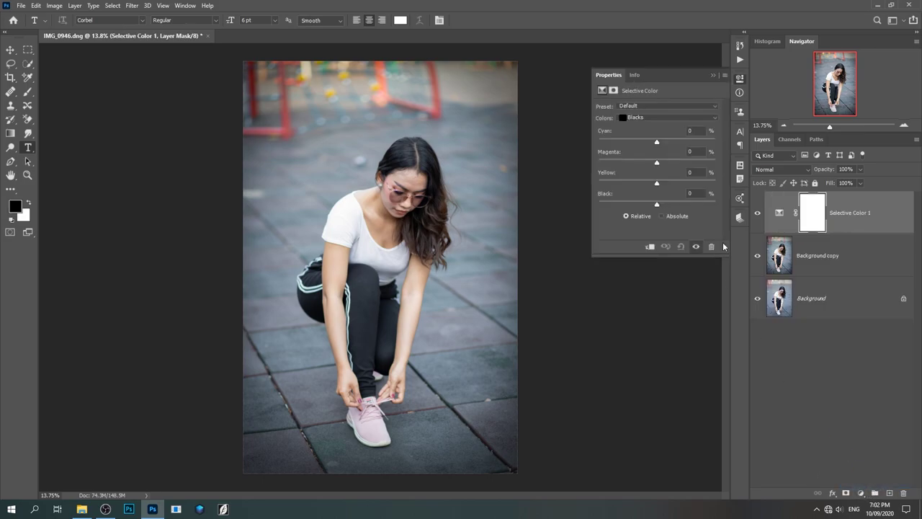
{"action": "left_click", "coordinate": [656, 116]}
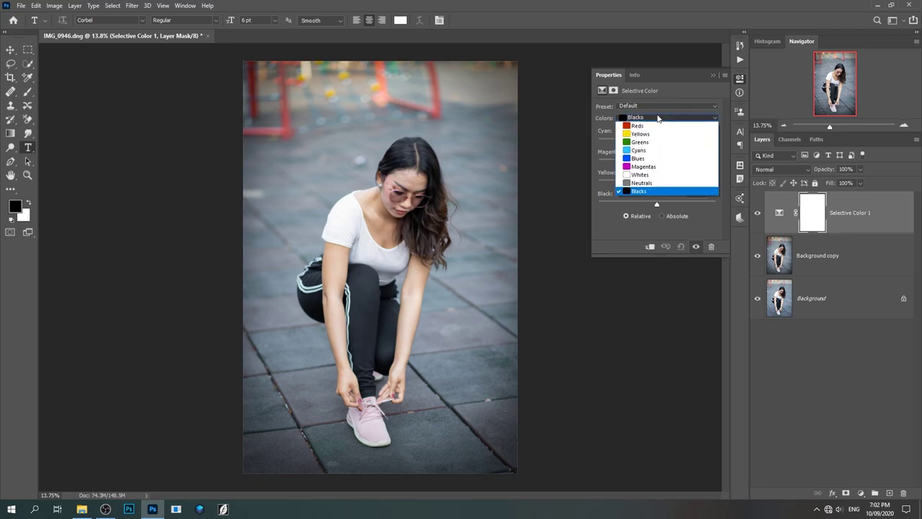
{"action": "left_click", "coordinate": [649, 126]}
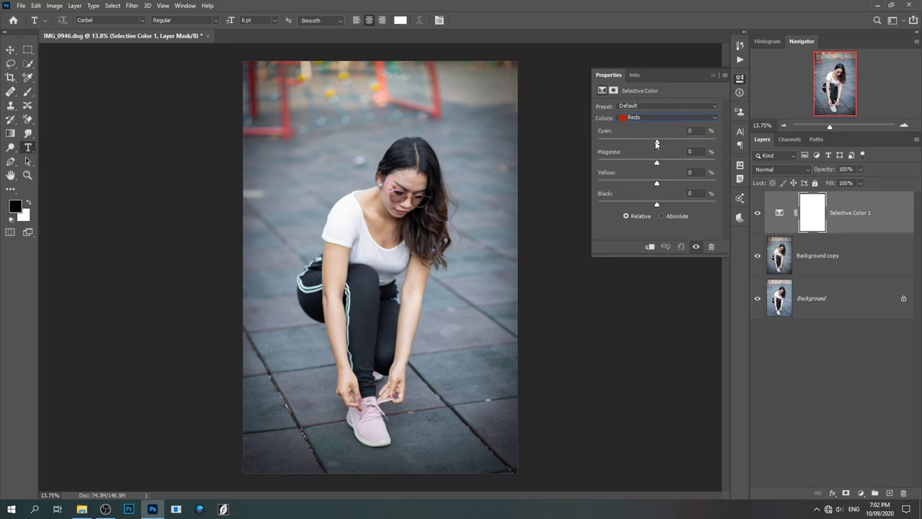
{"action": "mouse_move", "coordinate": [654, 141]}
{"action": "left_mouse_down"}
{"action": "mouse_move", "coordinate": [638, 143]}
{"action": "mouse_move", "coordinate": [666, 142]}
{"action": "mouse_move", "coordinate": [650, 142]}
{"action": "left_mouse_up"}
{"action": "mouse_move", "coordinate": [656, 185]}
{"action": "left_mouse_down"}
{"action": "mouse_move", "coordinate": [674, 182]}
{"action": "mouse_move", "coordinate": [627, 180]}
{"action": "mouse_move", "coordinate": [685, 179]}
{"action": "mouse_move", "coordinate": [665, 185]}
{"action": "left_mouse_up"}
Step: Reduce Cyan, Yellow and Black in the Yellows range
{"action": "left_click", "coordinate": [660, 119]}
{"action": "left_click", "coordinate": [660, 134]}
{"action": "left_click_drag", "start_coordinate": [675, 143], "coordinate": [647, 144]}
{"action": "mouse_move", "coordinate": [656, 184]}
{"action": "left_mouse_down"}
{"action": "mouse_move", "coordinate": [686, 186]}
{"action": "mouse_move", "coordinate": [637, 185]}
{"action": "left_mouse_up"}
{"action": "mouse_move", "coordinate": [656, 207]}
{"action": "left_mouse_down"}
{"action": "mouse_move", "coordinate": [641, 203]}
{"action": "mouse_move", "coordinate": [695, 202]}
{"action": "mouse_move", "coordinate": [643, 198]}
{"action": "left_mouse_up"}
Step: Set Blues to Cyan +100, Magenta +30, Yellow +31, Black -23, then collapse Properties
{"action": "left_click", "coordinate": [670, 119]}
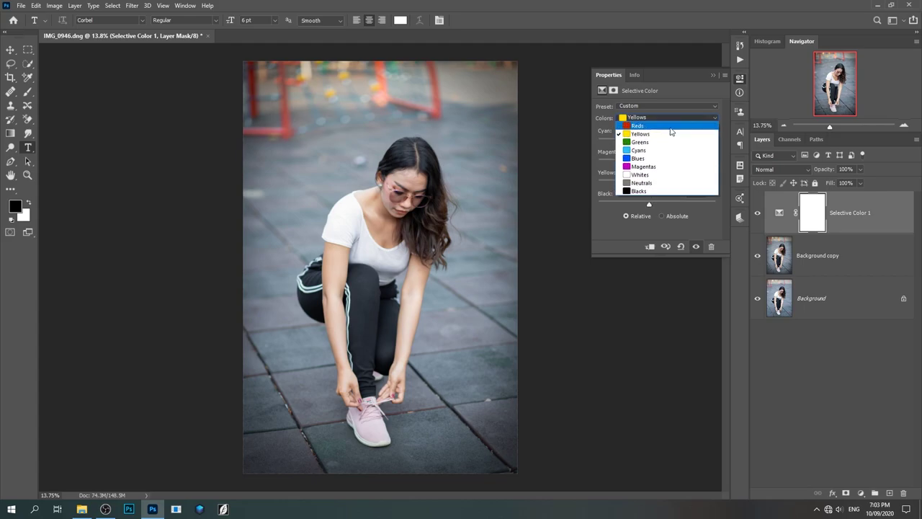
{"action": "left_click", "coordinate": [661, 158]}
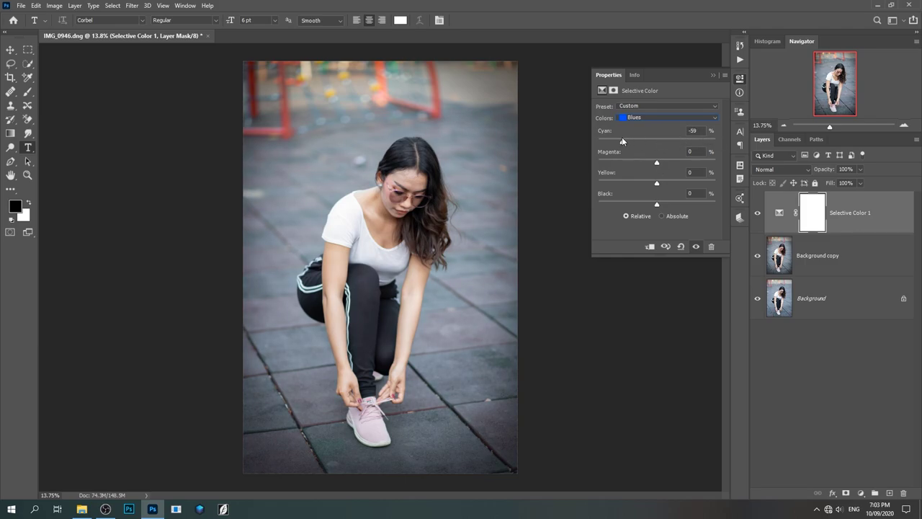
{"action": "left_click_drag", "start_coordinate": [684, 140], "coordinate": [736, 142]}
{"action": "mouse_move", "coordinate": [657, 163]}
{"action": "left_mouse_down"}
{"action": "mouse_move", "coordinate": [673, 163]}
{"action": "mouse_move", "coordinate": [643, 185]}
{"action": "left_mouse_up"}
{"action": "left_click_drag", "start_coordinate": [634, 206], "coordinate": [637, 199]}
{"action": "left_click", "coordinate": [711, 75]}
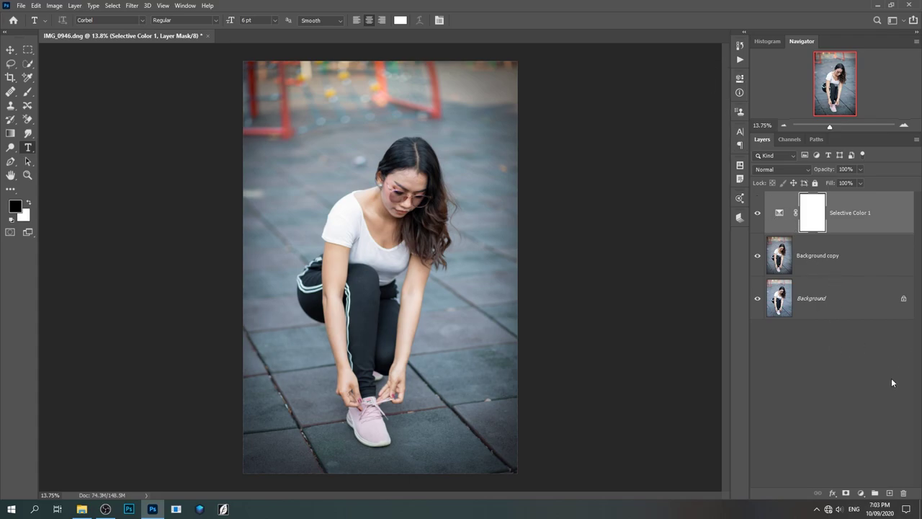
{"action": "left_click", "coordinate": [861, 494]}
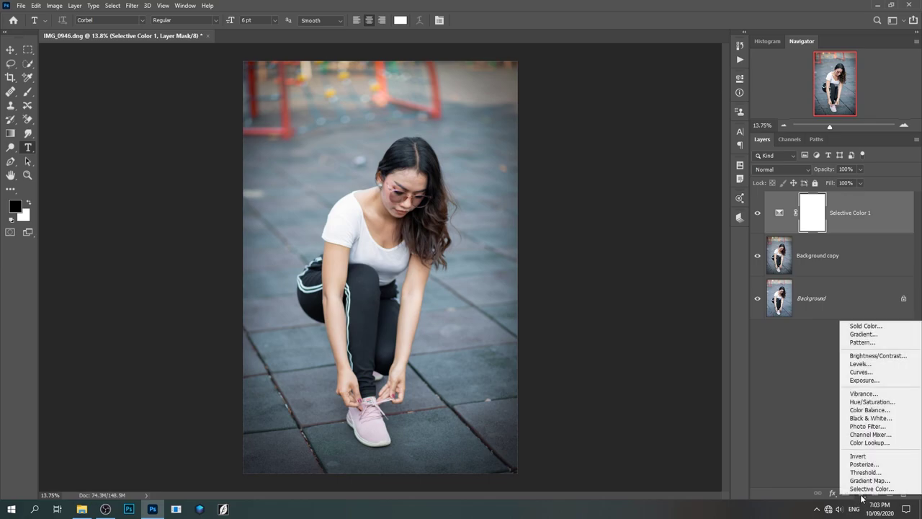
Step: Add a Color Balance layer with Highlights Cyan/Red -4, Magenta/Green +3, Yellow/Blue +2
{"action": "left_click", "coordinate": [866, 409]}
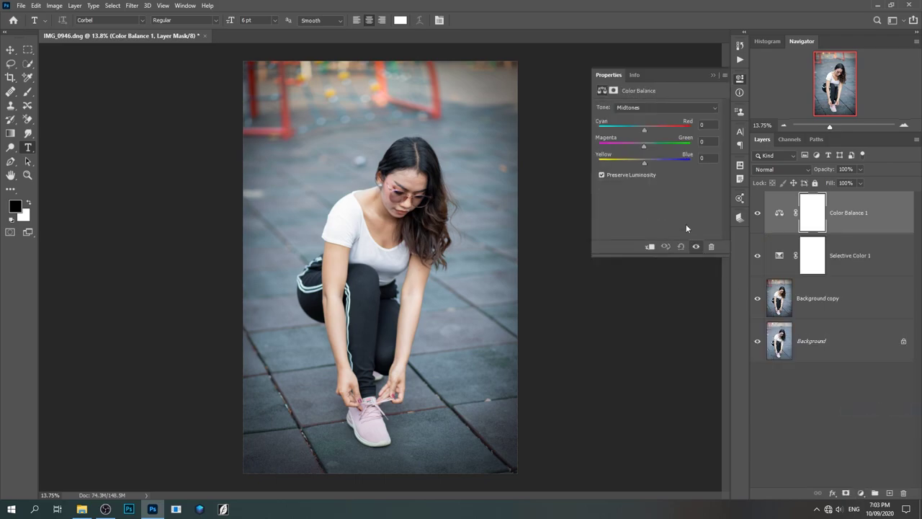
{"action": "left_click", "coordinate": [646, 109]}
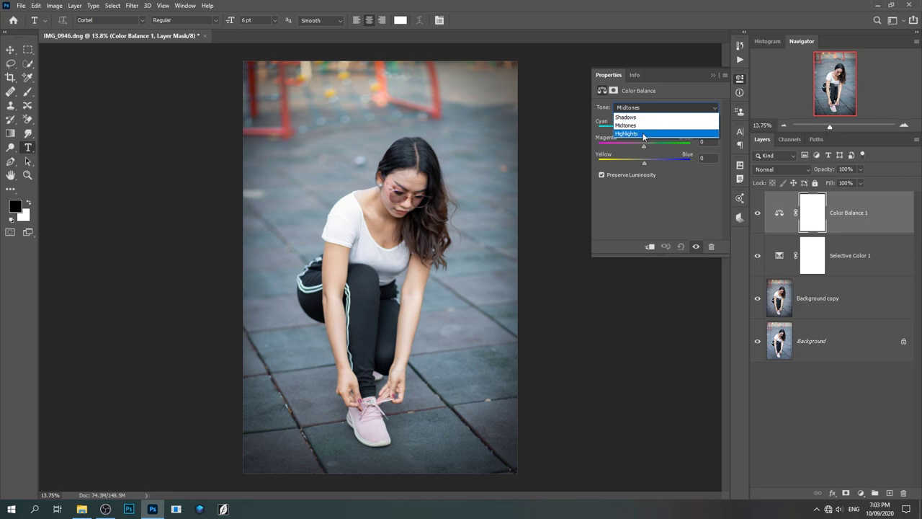
{"action": "left_click", "coordinate": [644, 134]}
{"action": "left_click_drag", "start_coordinate": [645, 131], "coordinate": [638, 132]}
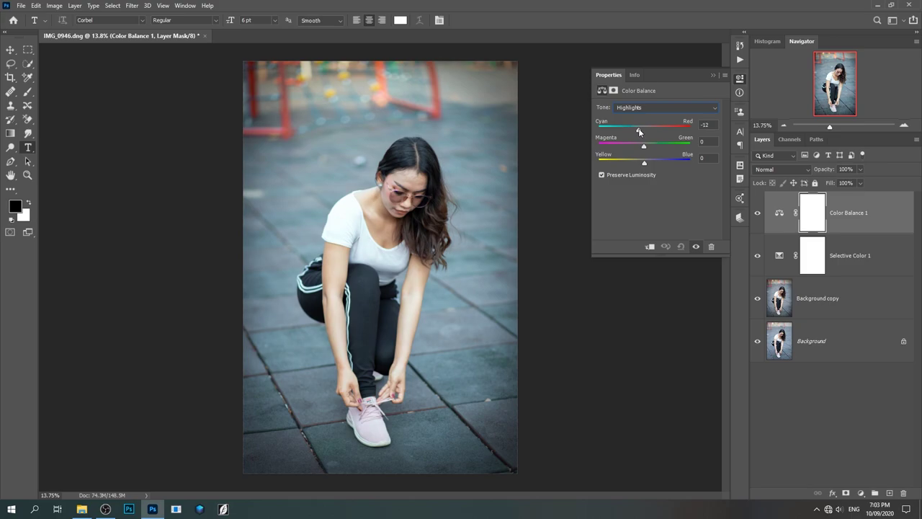
{"action": "left_click_drag", "start_coordinate": [638, 131], "coordinate": [642, 132]}
{"action": "left_click_drag", "start_coordinate": [644, 149], "coordinate": [646, 149]}
{"action": "left_click_drag", "start_coordinate": [644, 163], "coordinate": [645, 163]}
{"action": "left_click", "coordinate": [862, 494]}
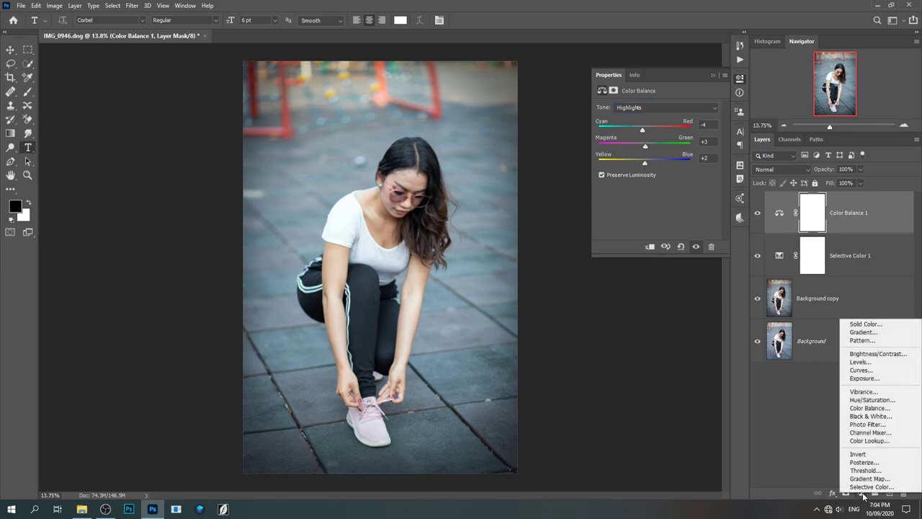
Step: Add a Curves layer with its midtone point pulled slightly down to darken
{"action": "left_click", "coordinate": [862, 371]}
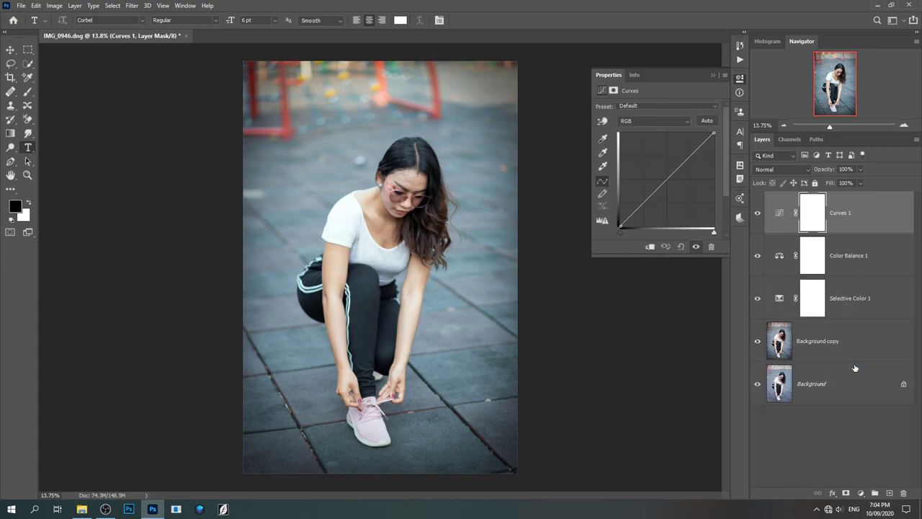
{"action": "left_click", "coordinate": [664, 180]}
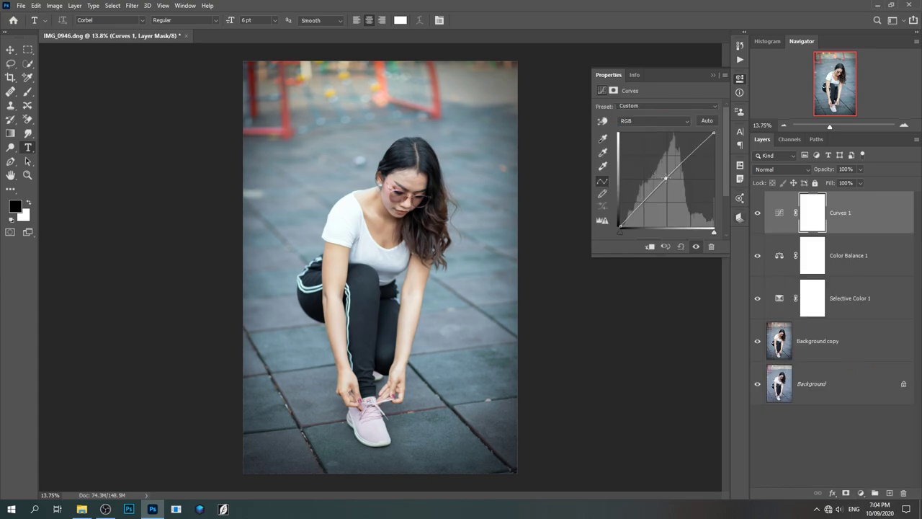
{"action": "left_click_drag", "start_coordinate": [666, 178], "coordinate": [666, 179]}
{"action": "left_click", "coordinate": [712, 75]}
{"action": "scroll", "coordinate": [307, 295], "scroll_direction": "down", "scroll_amount": 2}
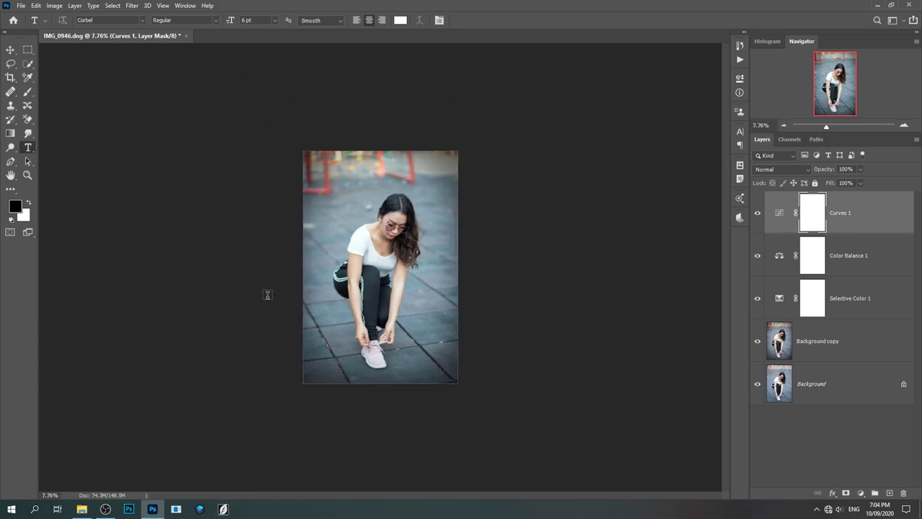
{"action": "scroll", "coordinate": [308, 295], "scroll_direction": "up", "scroll_amount": 1}
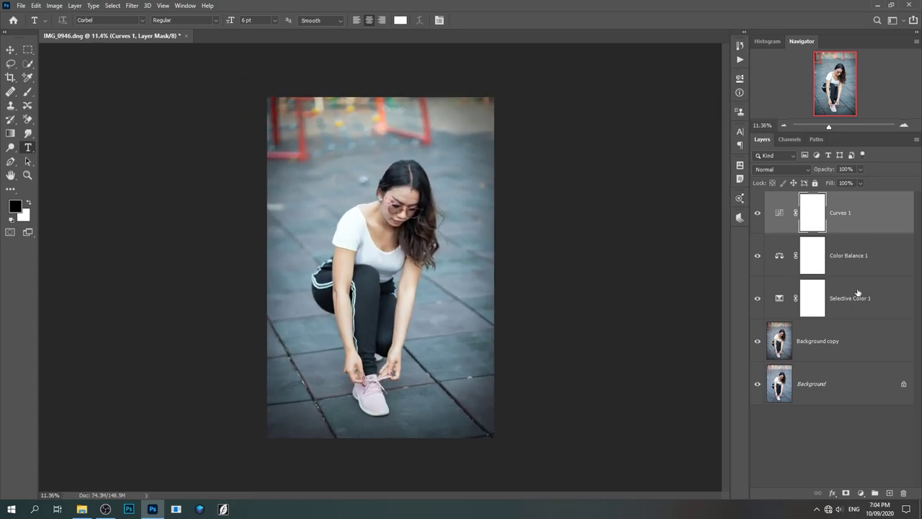
{"action": "left_click", "coordinate": [844, 347], "text": "shift"}
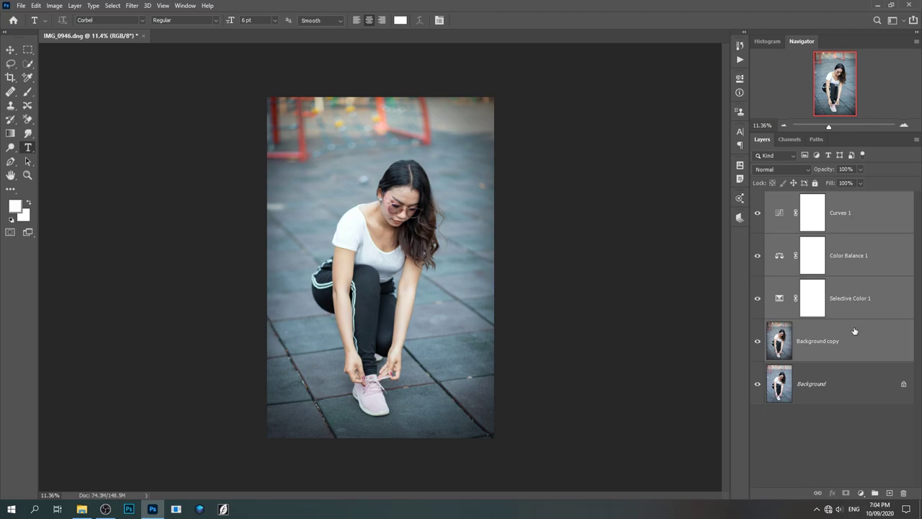
Step: Group the selected layers into Group 1 and toggle it to compare before and after
{"action": "key", "text": "ctrl+g"}
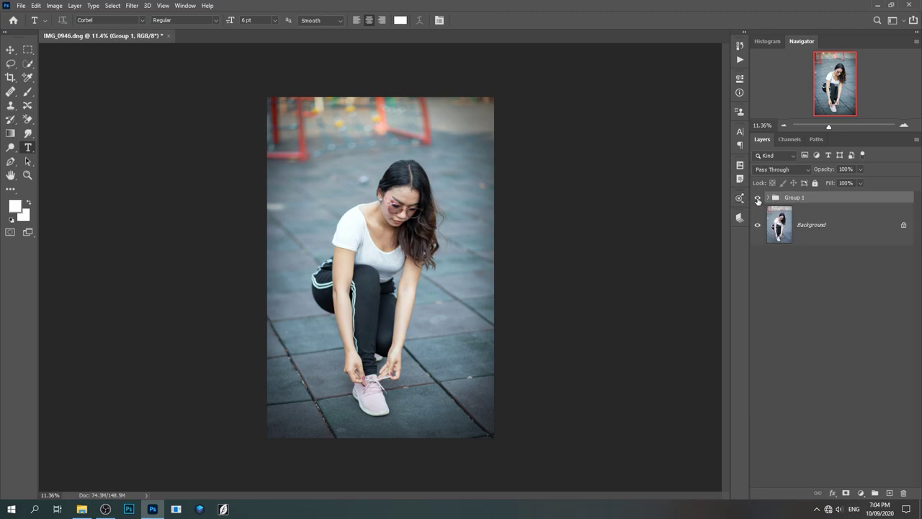
{"action": "left_click", "coordinate": [757, 197]}
{"action": "left_click", "coordinate": [757, 198]}
{"action": "left_click", "coordinate": [757, 198]}
{"action": "left_click", "coordinate": [757, 197]}
Step: Inspect the photo and compare Group 1 on and off again, leaving it visible
{"action": "scroll", "coordinate": [374, 205], "scroll_direction": "up", "scroll_amount": 1, "text": "alt"}
{"action": "scroll", "coordinate": [373, 204], "scroll_direction": "up", "scroll_amount": 1, "text": "alt"}
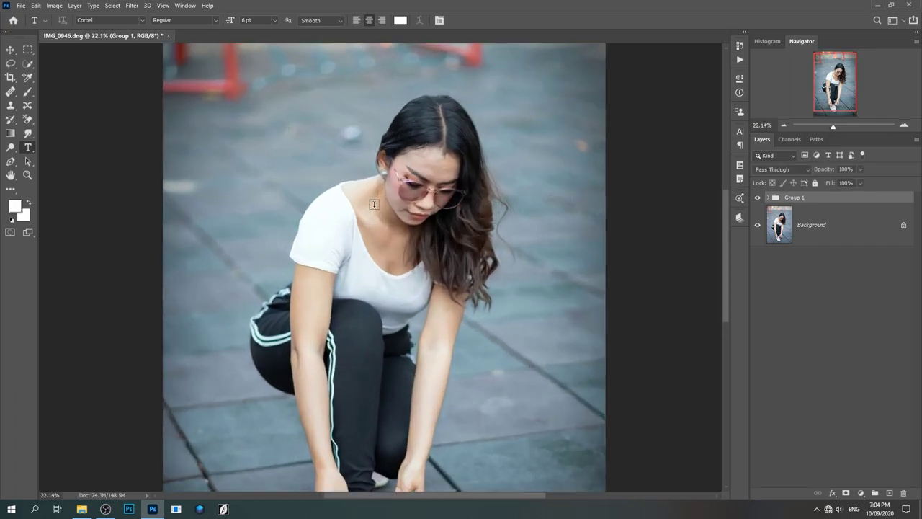
{"action": "scroll", "coordinate": [380, 204], "scroll_direction": "up", "scroll_amount": 1, "text": "alt"}
{"action": "scroll", "coordinate": [387, 203], "scroll_direction": "down", "scroll_amount": 2, "text": "alt"}
{"action": "scroll", "coordinate": [387, 203], "scroll_direction": "down", "scroll_amount": 3, "text": "alt"}
{"action": "scroll", "coordinate": [388, 204], "scroll_direction": "up", "scroll_amount": 1, "text": "alt"}
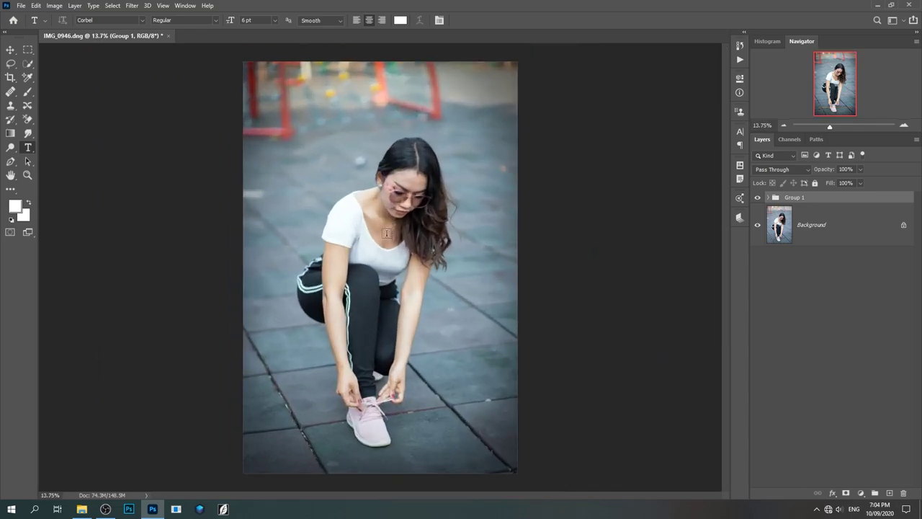
{"action": "scroll", "coordinate": [388, 224], "scroll_direction": "up", "scroll_amount": 1, "text": "alt"}
{"action": "scroll", "coordinate": [388, 242], "scroll_direction": "down", "scroll_amount": 1, "text": "alt"}
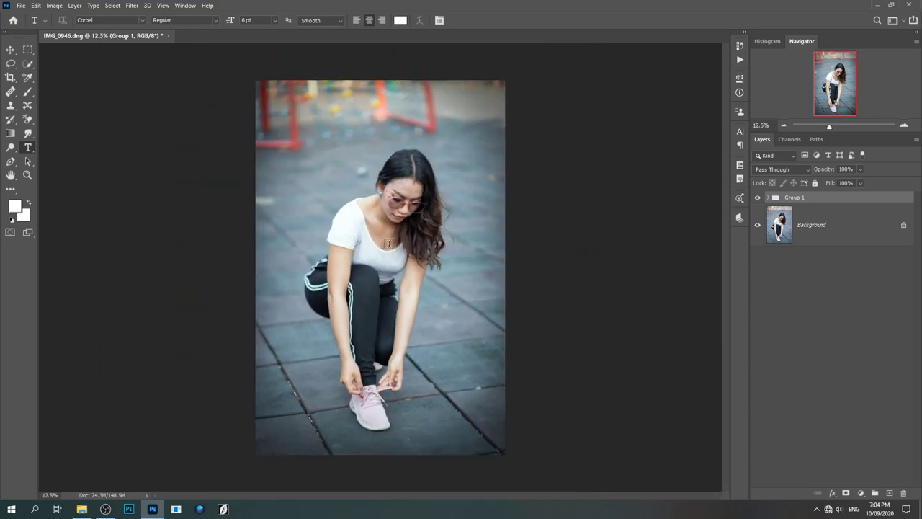
{"action": "scroll", "coordinate": [389, 243], "scroll_direction": "up", "scroll_amount": 1, "text": "alt"}
{"action": "scroll", "coordinate": [395, 219], "scroll_direction": "up", "scroll_amount": 2, "text": "alt"}
{"action": "scroll", "coordinate": [398, 209], "scroll_direction": "down", "scroll_amount": 2, "text": "alt"}
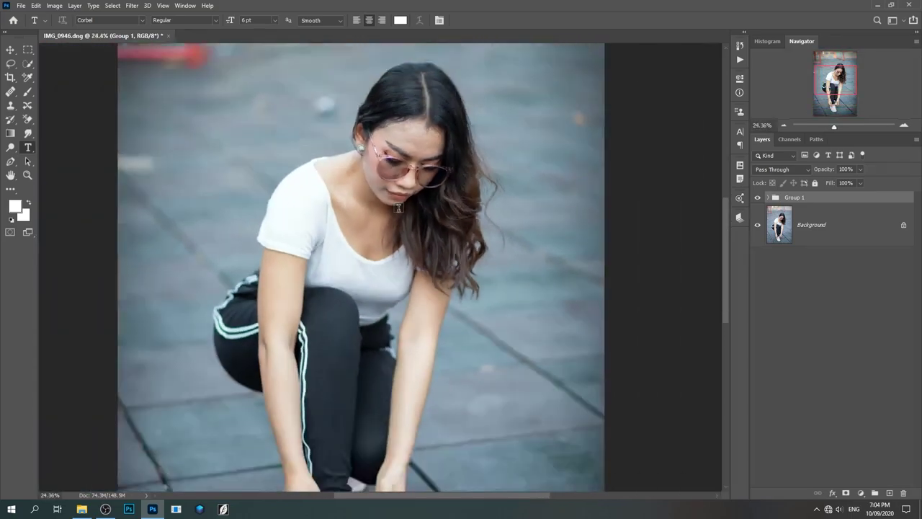
{"action": "scroll", "coordinate": [398, 211], "scroll_direction": "down", "scroll_amount": 1, "text": "alt"}
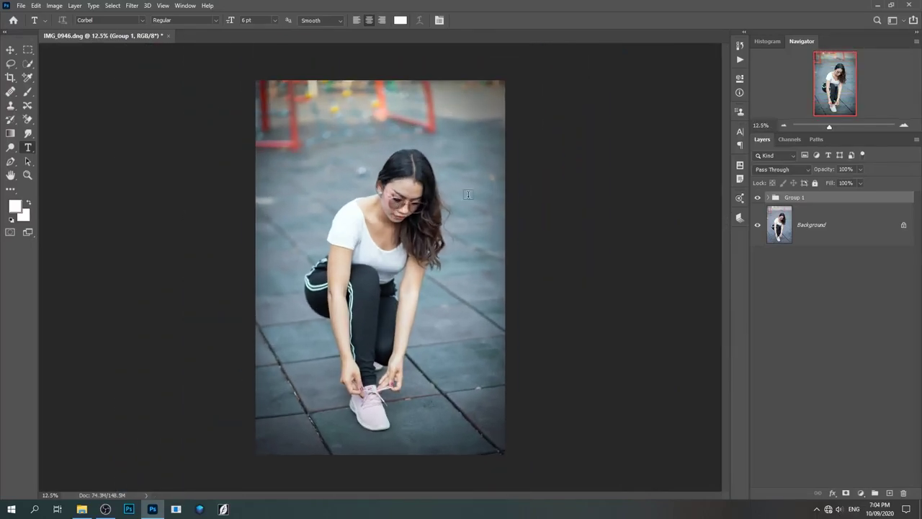
{"action": "left_click", "coordinate": [757, 199]}
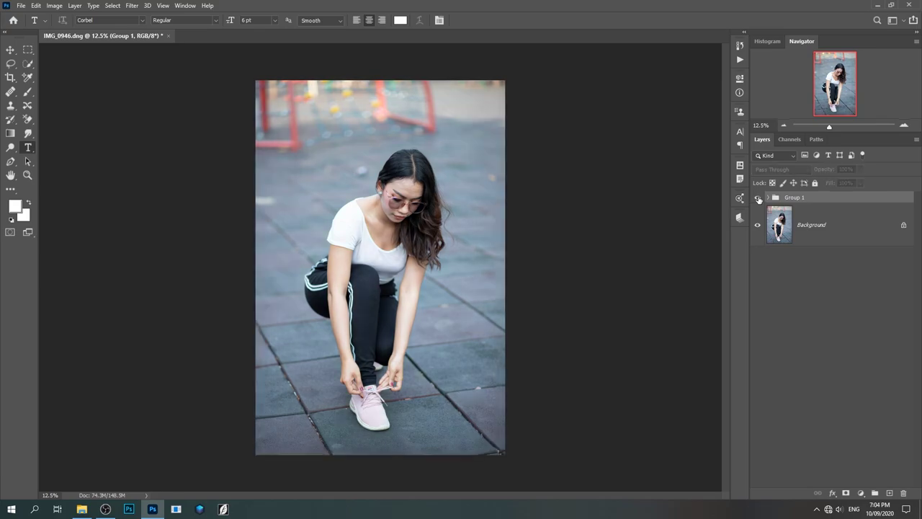
{"action": "left_click", "coordinate": [758, 199]}
{"action": "left_click", "coordinate": [757, 199]}
{"action": "left_click", "coordinate": [757, 199]}
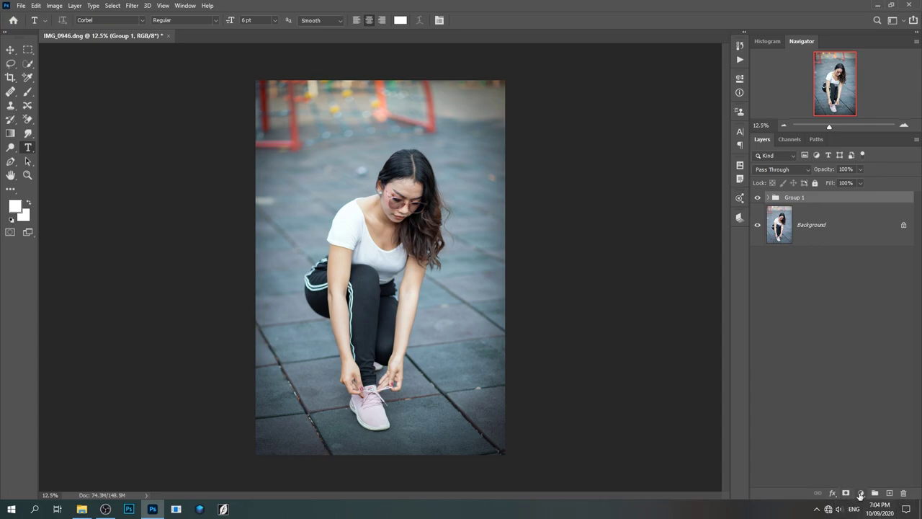
Step: Stamp all visible layers into a new Layer 1 with Ctrl+Alt+Shift+E
{"action": "left_click", "coordinate": [131, 6]}
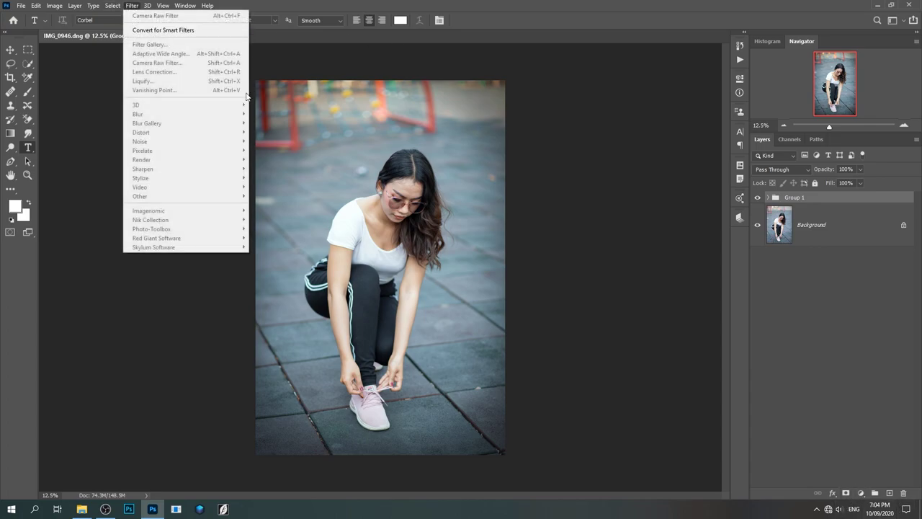
{"action": "left_click", "coordinate": [127, 7]}
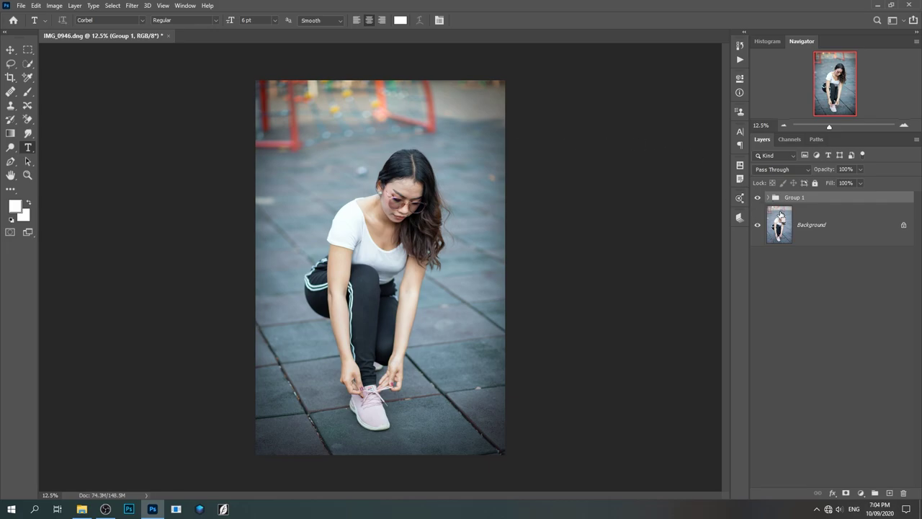
{"action": "key", "text": "ctrl+shift+alt+e"}
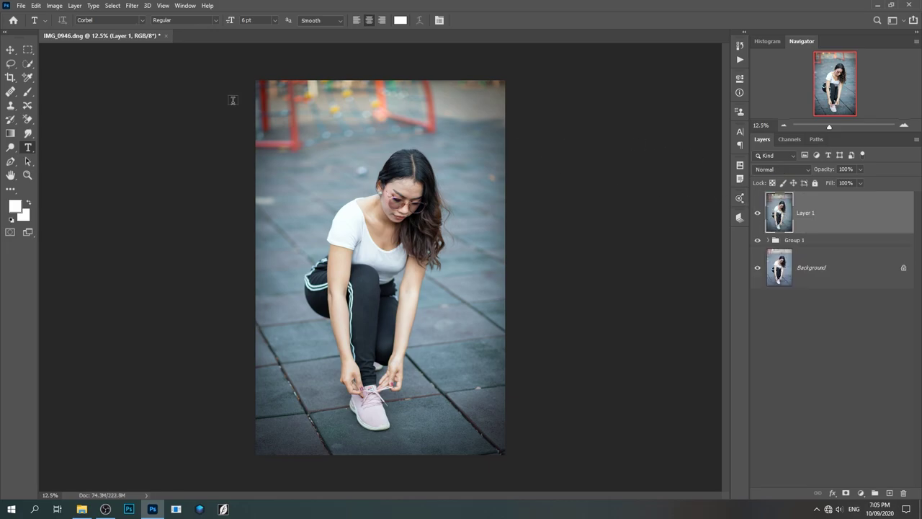
Step: Apply a Camera Raw Filter to Layer 1 with Tint raised to about +7
{"action": "left_click", "coordinate": [131, 6]}
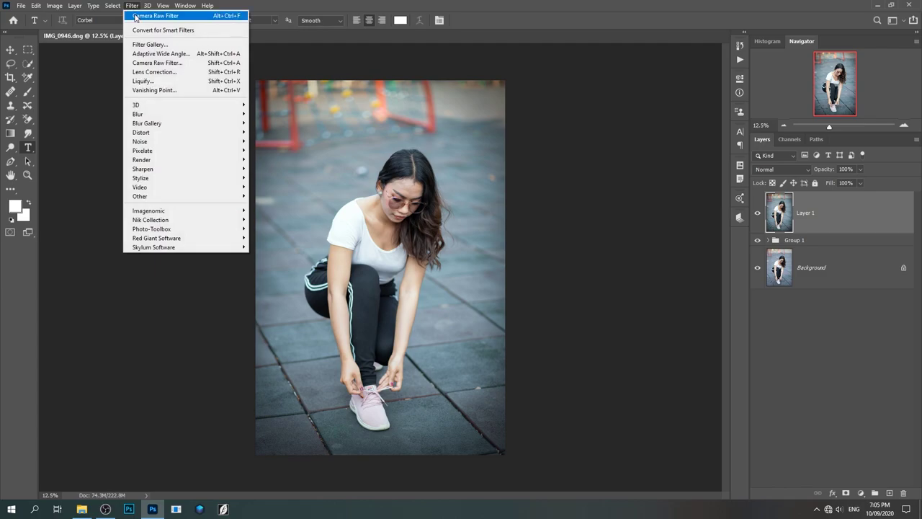
{"action": "left_click", "coordinate": [178, 63]}
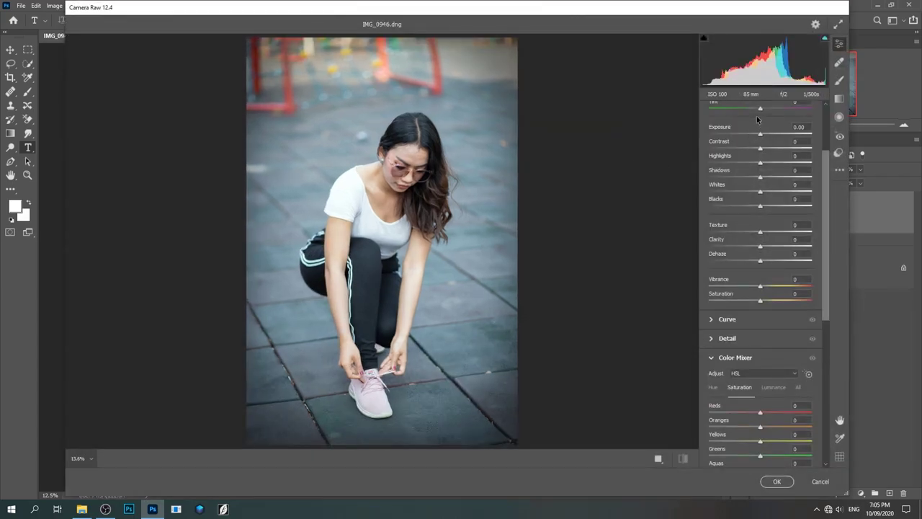
{"action": "scroll", "coordinate": [825, 245], "scroll_direction": "up", "scroll_amount": 3}
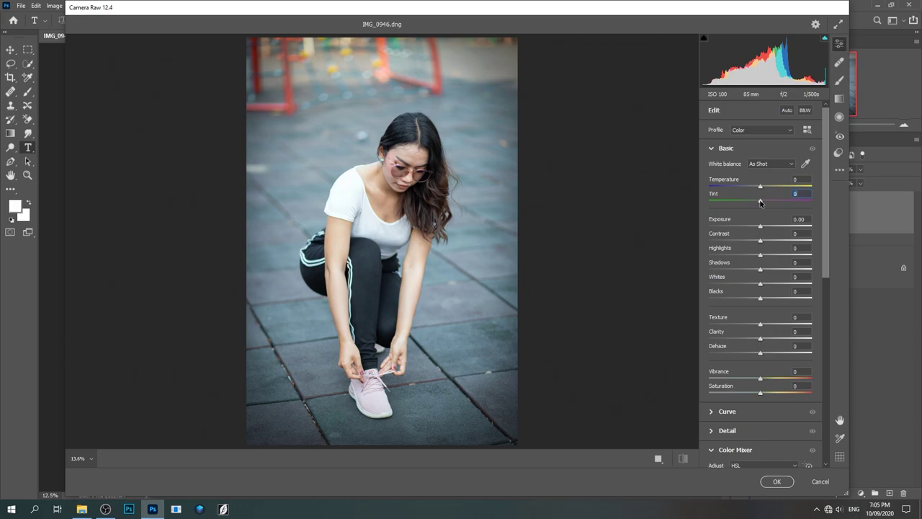
{"action": "left_click_drag", "start_coordinate": [759, 201], "coordinate": [764, 203]}
{"action": "left_click", "coordinate": [775, 480]}
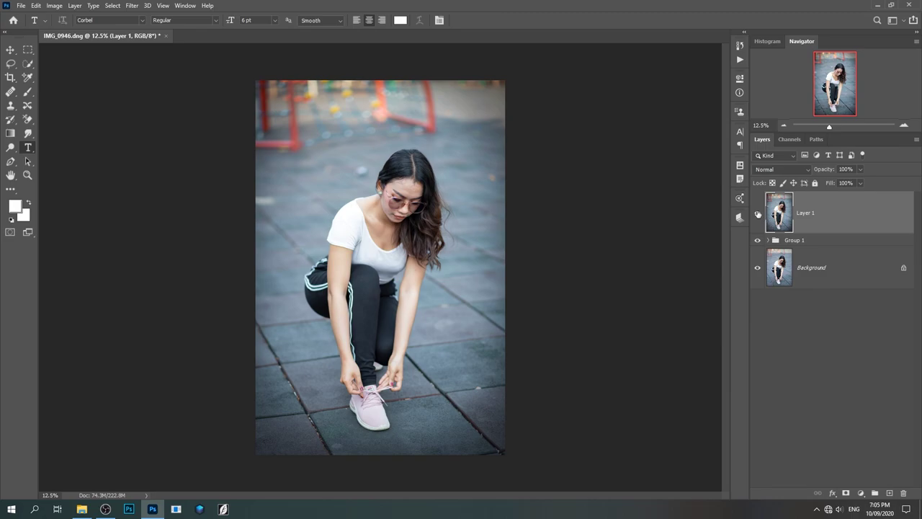
{"action": "left_click", "coordinate": [757, 214]}
{"action": "left_click", "coordinate": [758, 214]}
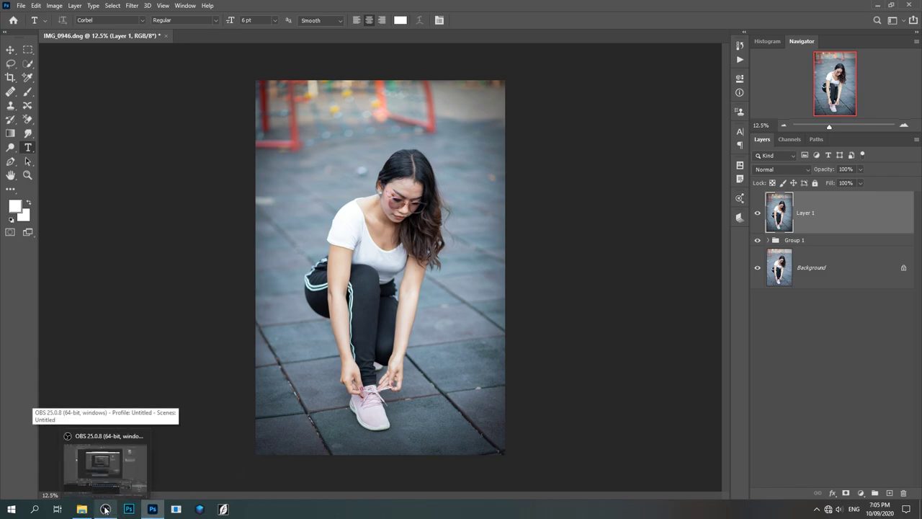
{"action": "left_click", "coordinate": [23, 9]}
{"action": "mouse_move", "coordinate": [53, 146]}
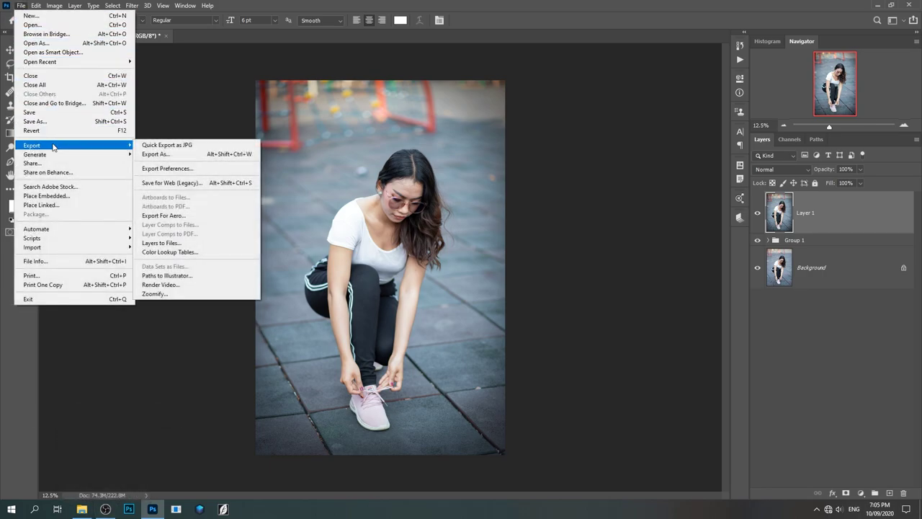
{"action": "left_click", "coordinate": [162, 156]}
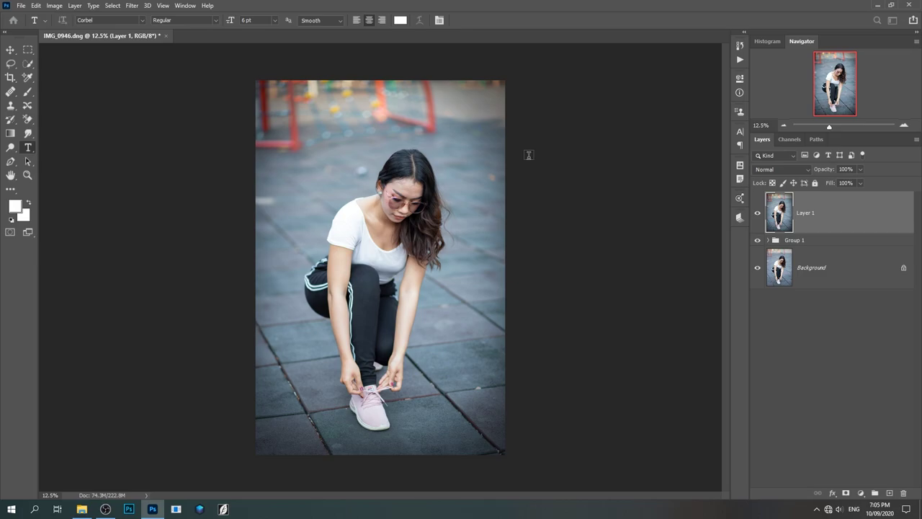